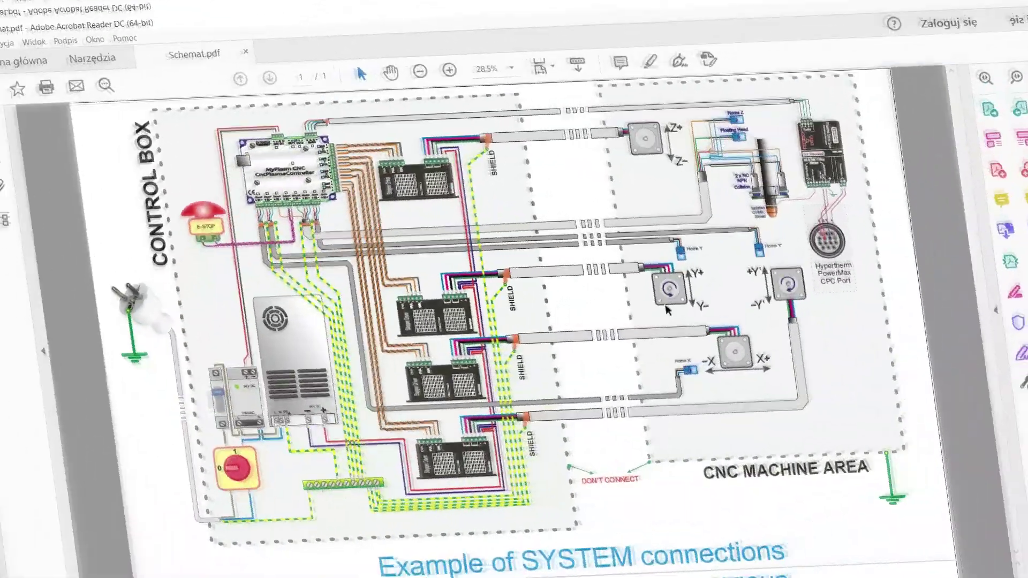
Zoom in on Schematic.pdf in Acrobat Reader to inspect the stepper driver wiring.
{"action": "scroll", "coordinate": [487, 487], "scroll_direction": "up", "scroll_amount": 2, "text": "ctrl"}
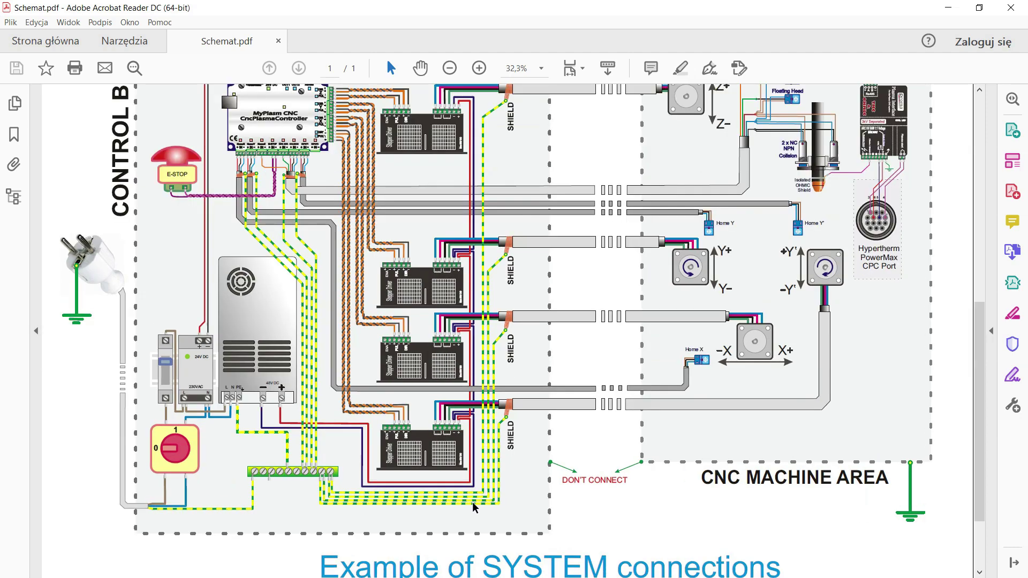
{"action": "scroll", "coordinate": [474, 507], "scroll_direction": "up", "scroll_amount": 2, "text": "ctrl"}
{"action": "scroll", "coordinate": [488, 426], "scroll_direction": "up", "scroll_amount": 1, "text": "ctrl"}
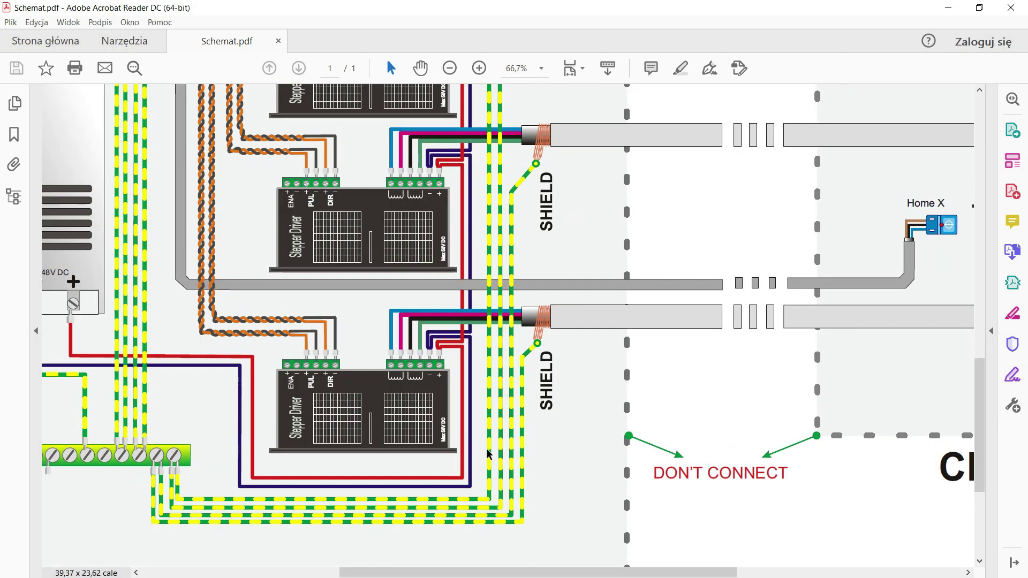
{"action": "scroll", "coordinate": [492, 418], "scroll_direction": "up", "scroll_amount": 1, "text": "ctrl"}
{"action": "scroll", "coordinate": [498, 408], "scroll_direction": "up", "scroll_amount": 1, "text": "ctrl"}
{"action": "scroll", "coordinate": [733, 272], "scroll_direction": "down", "scroll_amount": 1, "text": "ctrl"}
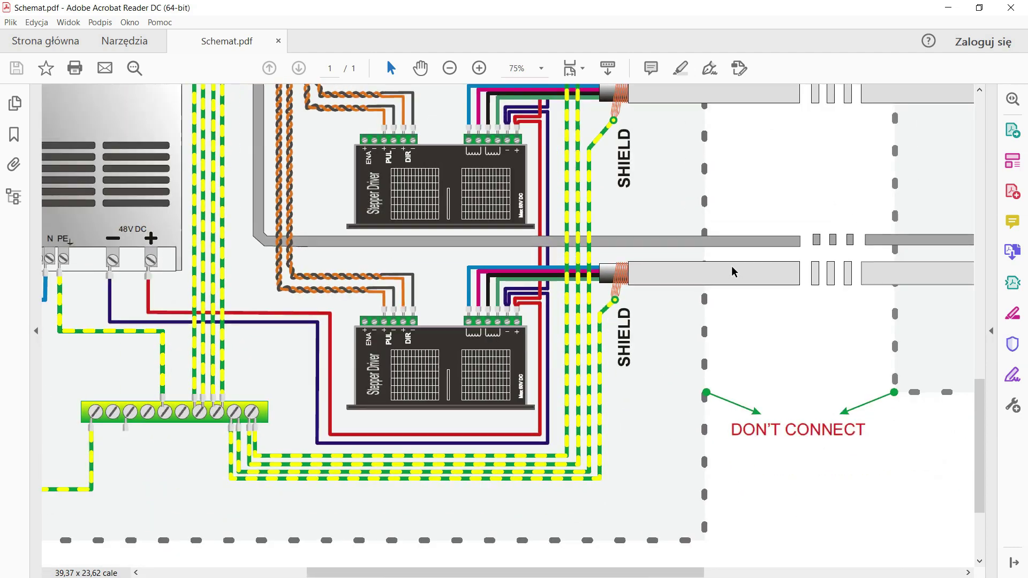
{"action": "scroll", "coordinate": [482, 412], "scroll_direction": "down", "scroll_amount": 3, "text": "ctrl"}
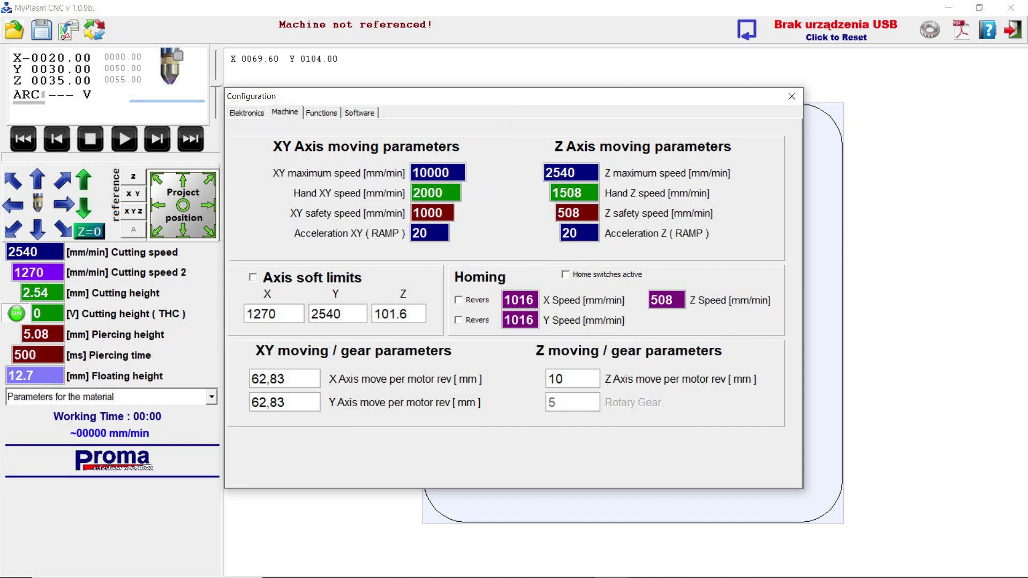
Bring up the Elektronika tab with the per-axis motor microstep settings.
{"action": "left_click", "coordinate": [343, 121]}
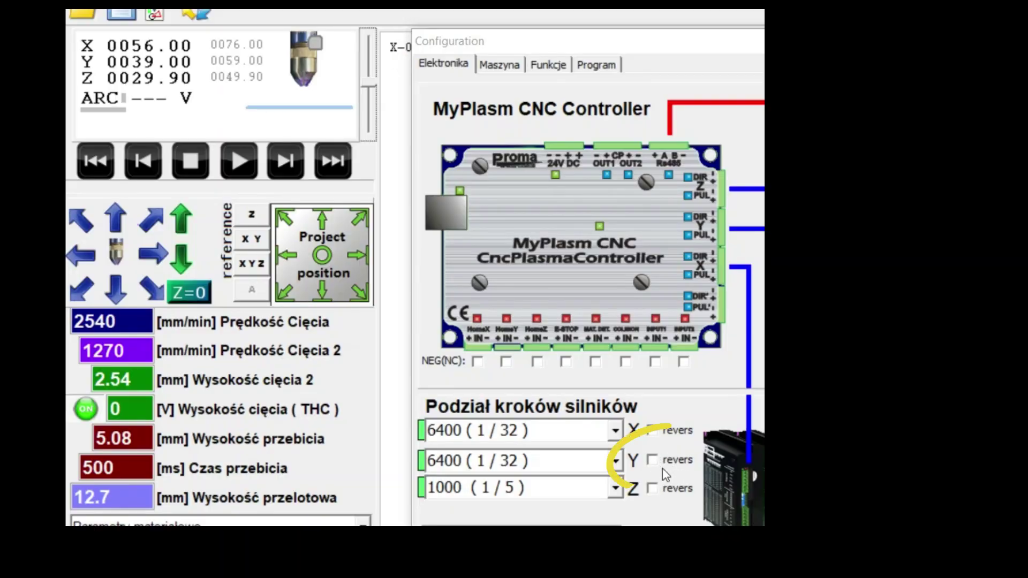
Tick the revers checkbox beside the Y axis microstep setting on the Elektronika tab.
{"action": "left_click", "coordinate": [664, 460]}
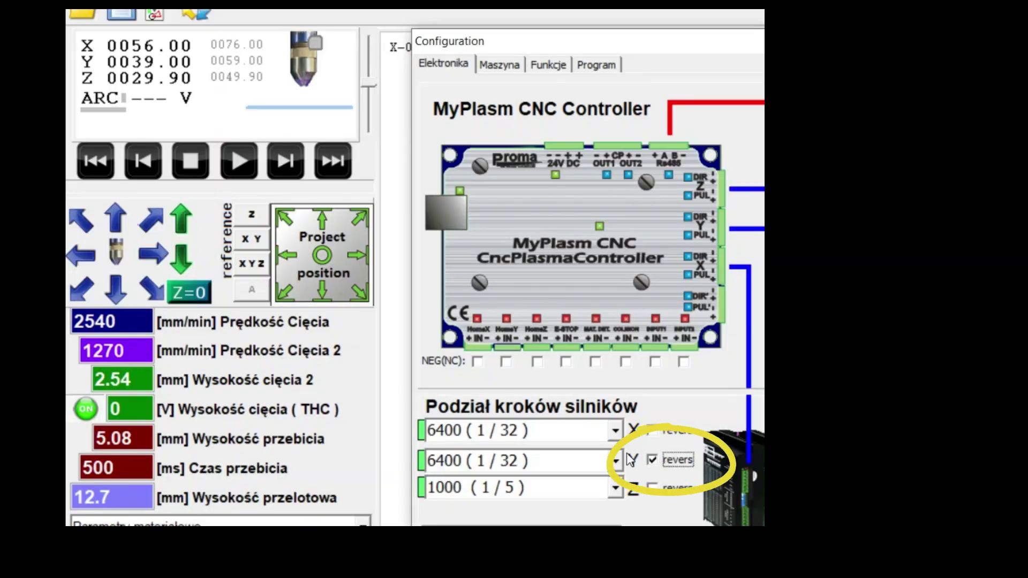